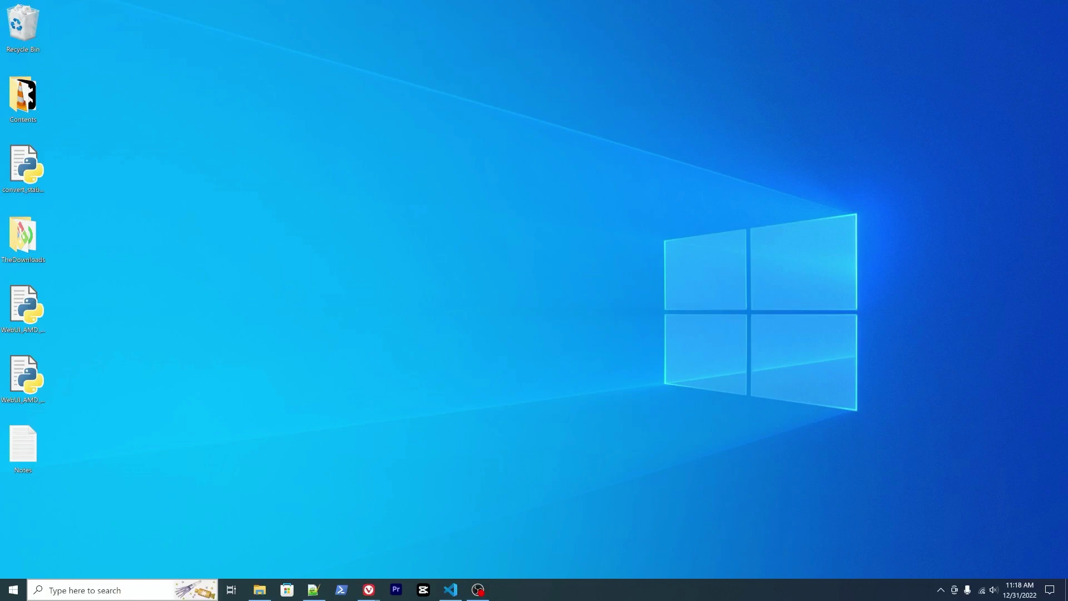
Find Anaconda Prompt (Miniconda3) through Windows search with 'min' and launch it.
left_click(95, 594)
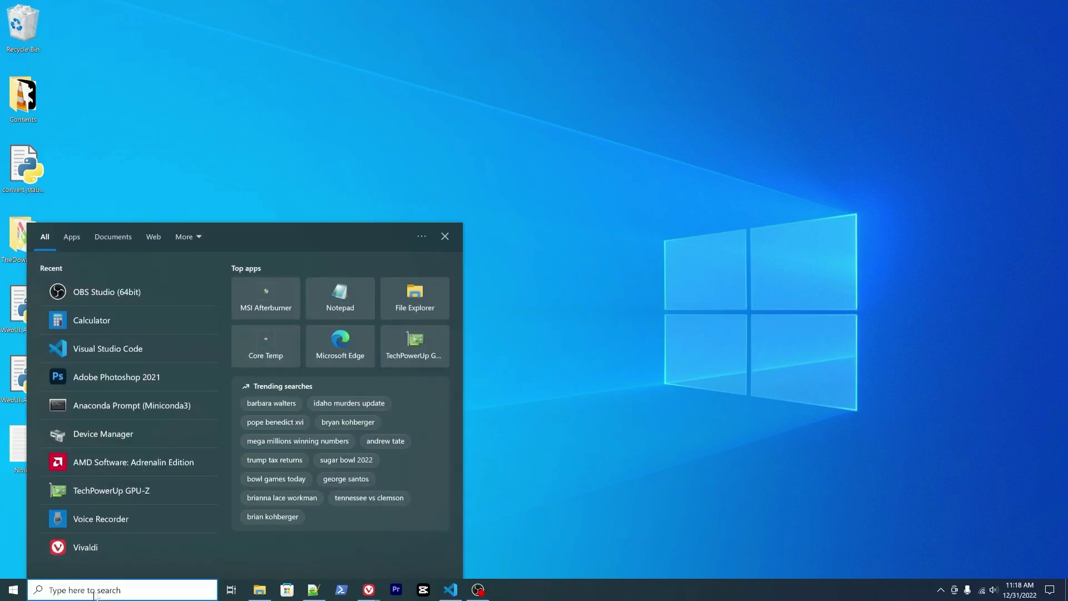
type("p")
key("BackSpace")
type("min")
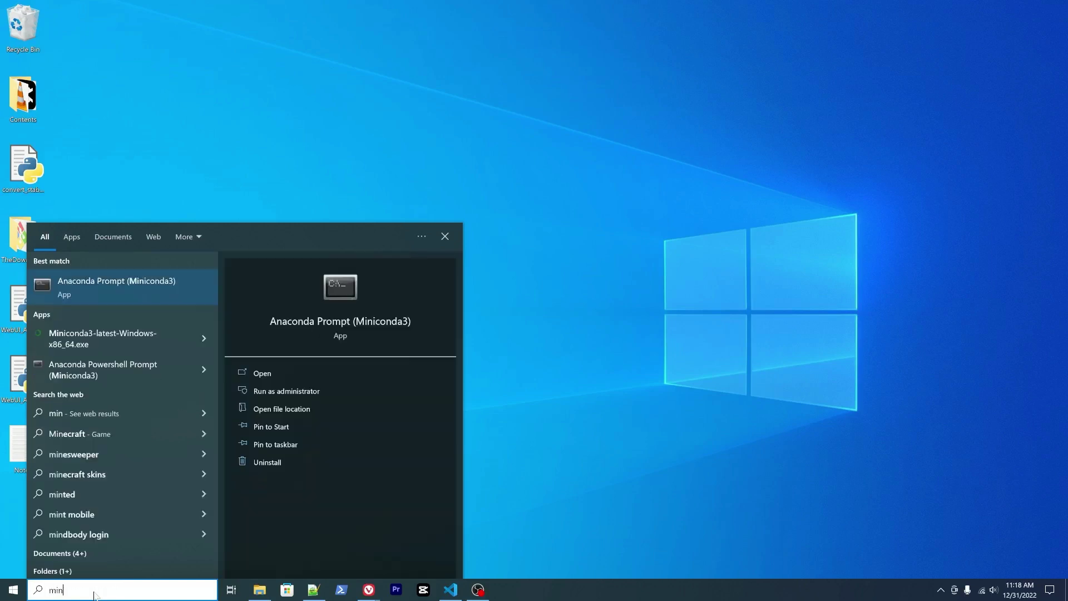
left_click(119, 286)
left_click_drag(186, 35, 241, 139)
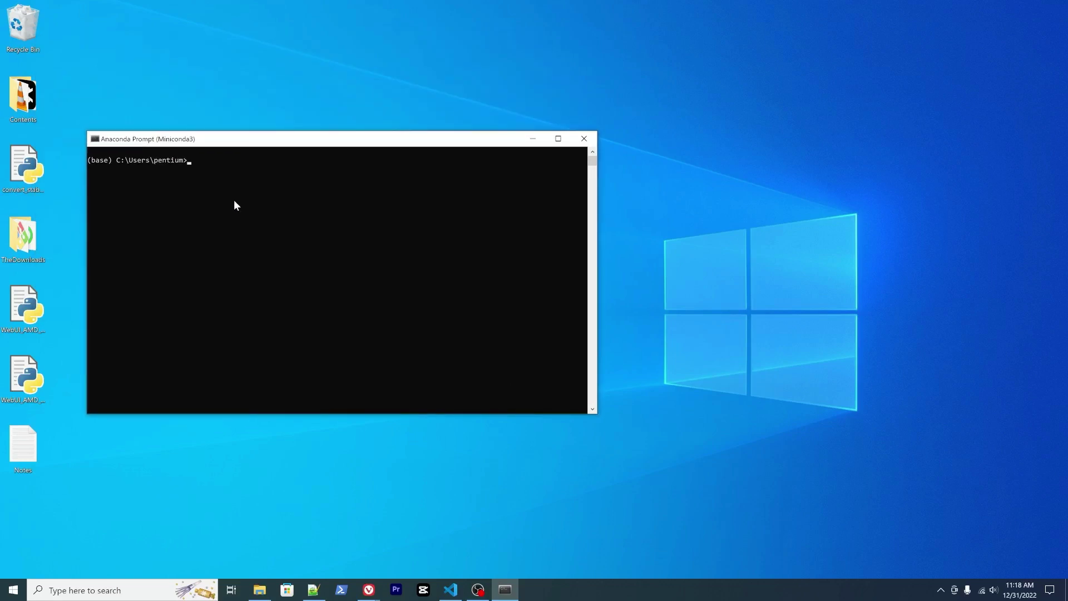
Activate the sd39new environment with conda activate sd39new.
type("conda activate")
type("sd")
type("new")
key("BackSpace")
key("BackSpace")
key("BackSpace")
type("39new")
key("Return")
left_click_drag(281, 140, 288, 169)
Run pip install gradio in the sd39new console.
left_click(225, 250)
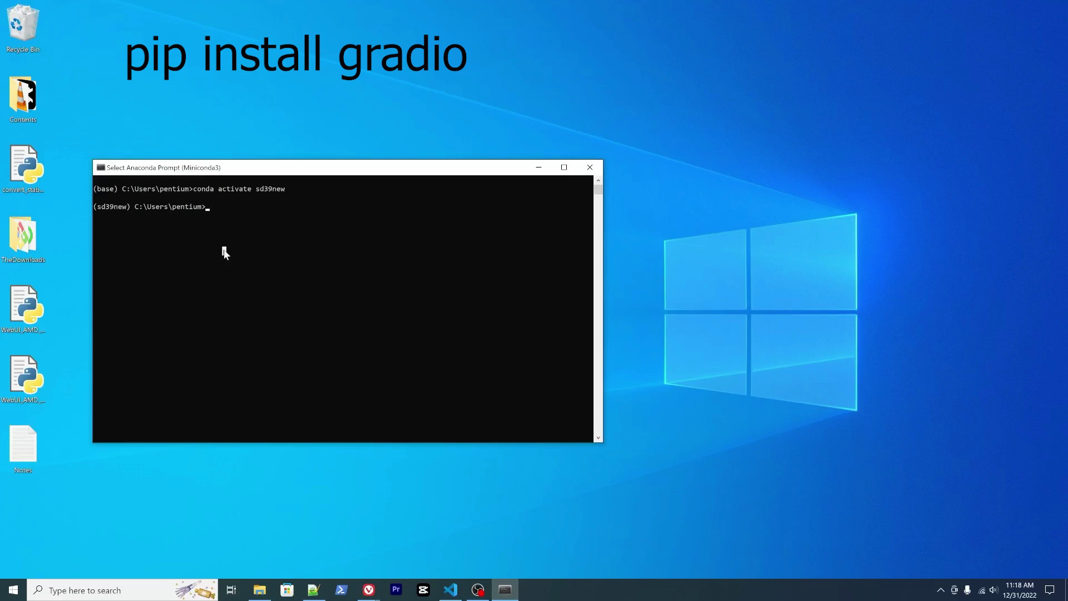
key("Escape")
type("pip install gradi")
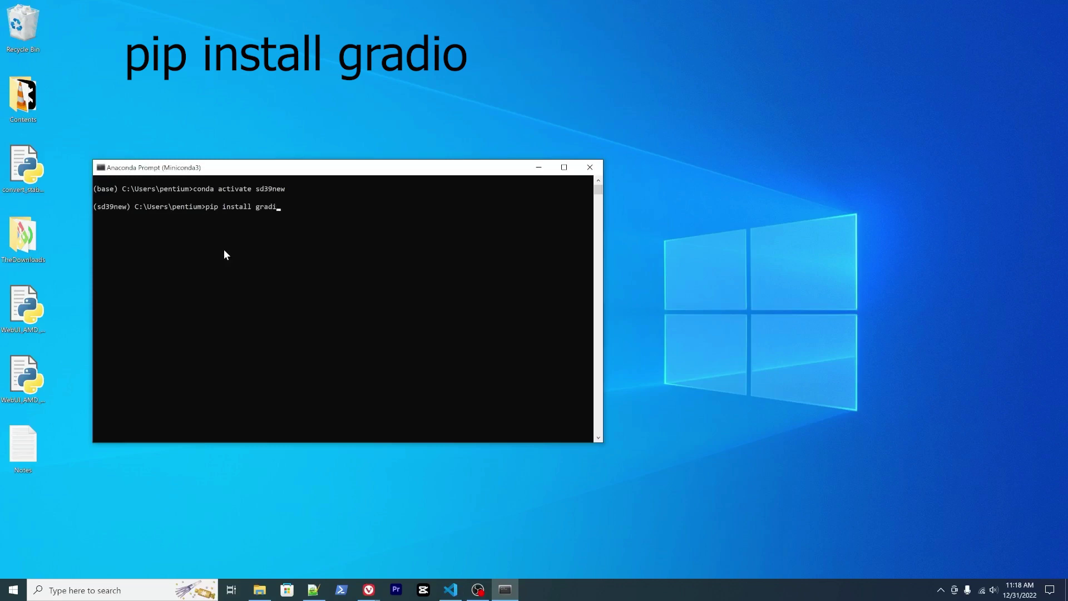
type("o")
key("Return")
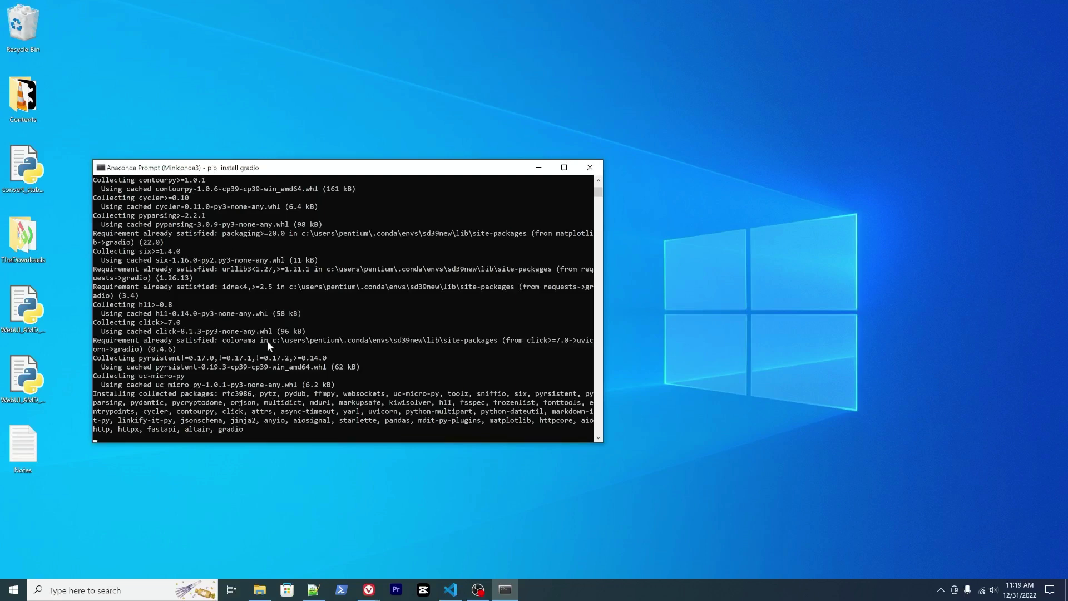
Switch to the Vivaldi window previewing WebUI_AMD_GPU_v1.py in Google Drive.
left_click(368, 591)
left_click(429, 548)
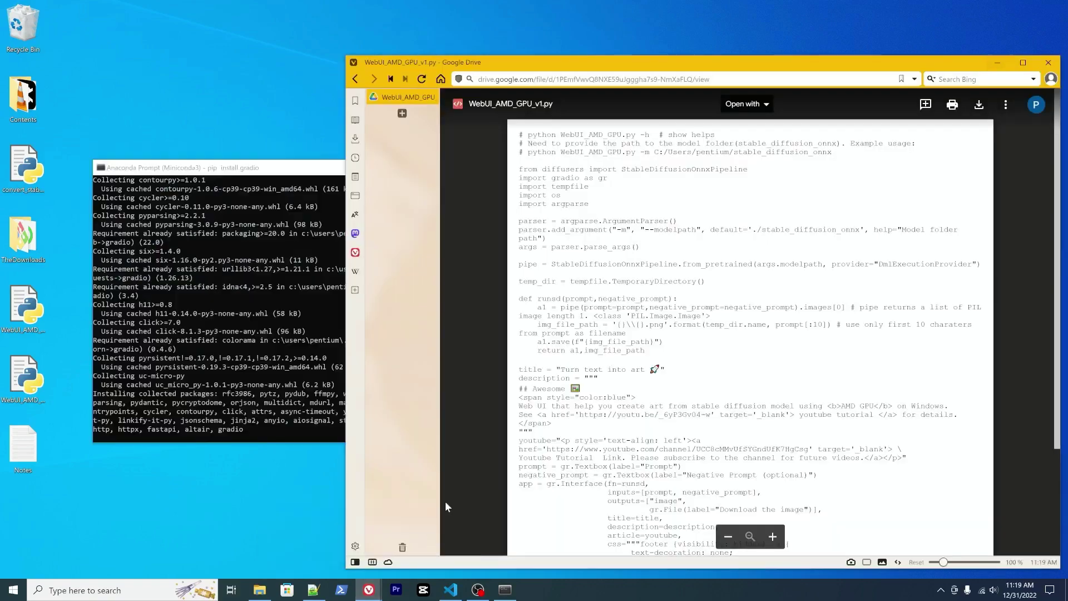
left_click_drag(574, 68, 527, 52)
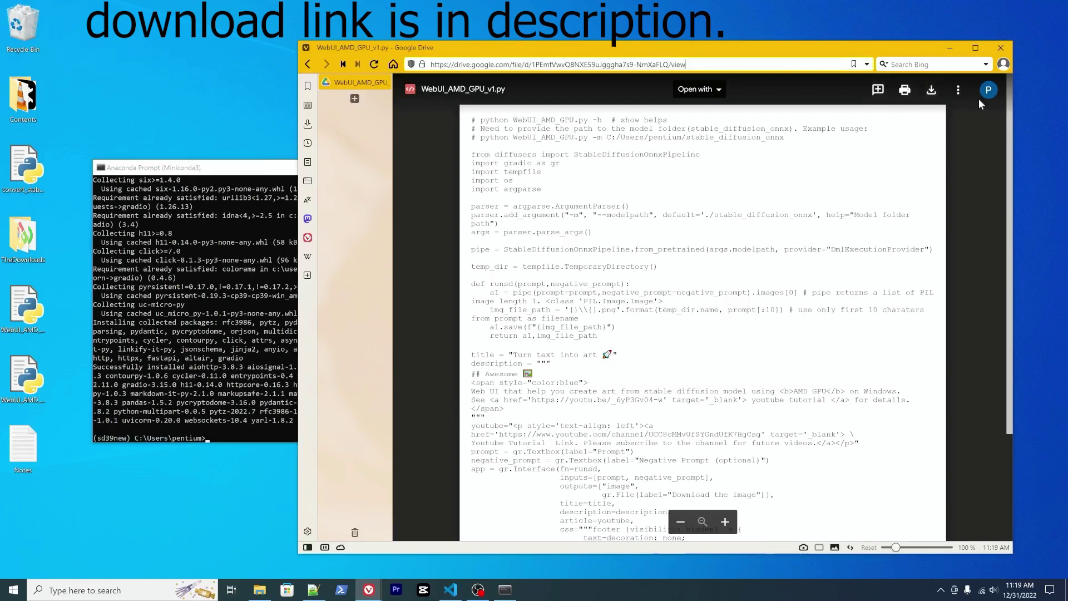
Scroll through the script's code down to the app.launch line and back up.
scroll(676, 389, "down", 3)
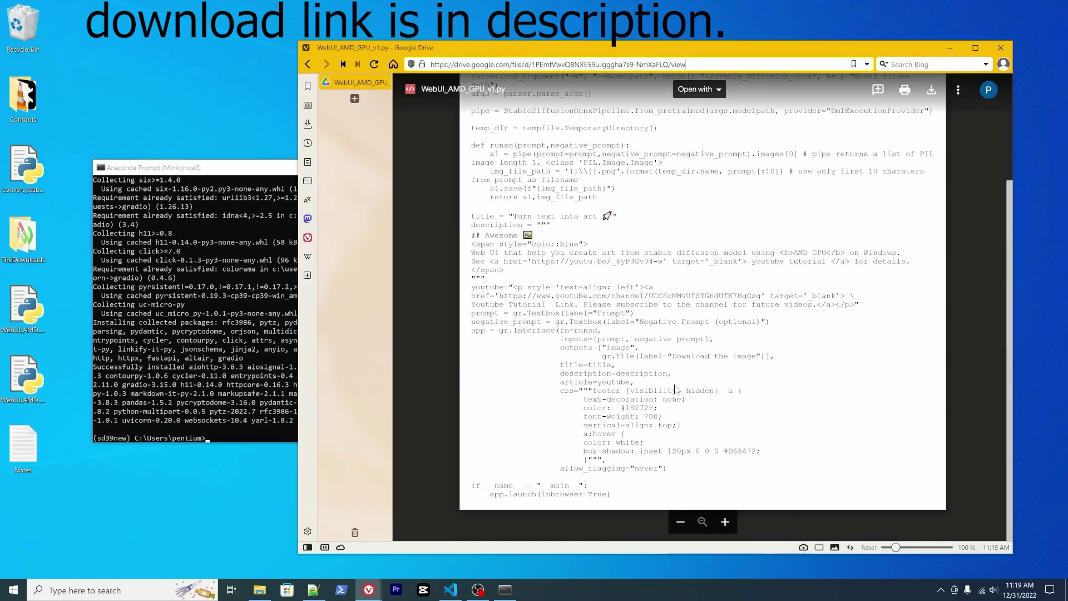
scroll(677, 389, "up", 3)
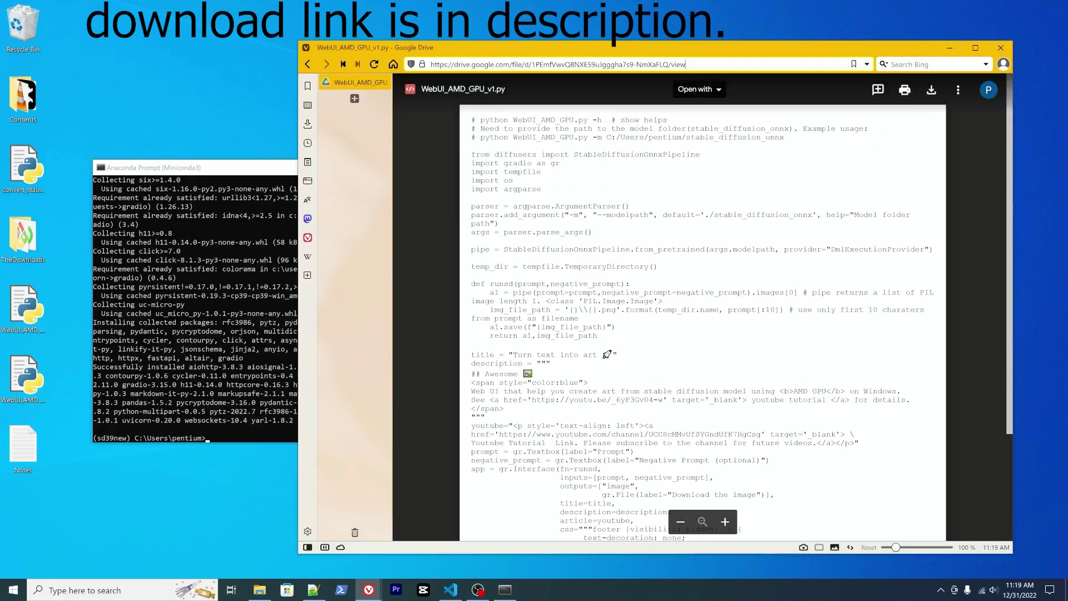
scroll(676, 389, "down", 3)
scroll(676, 390, "up", 3)
scroll(571, 249, "down", 3)
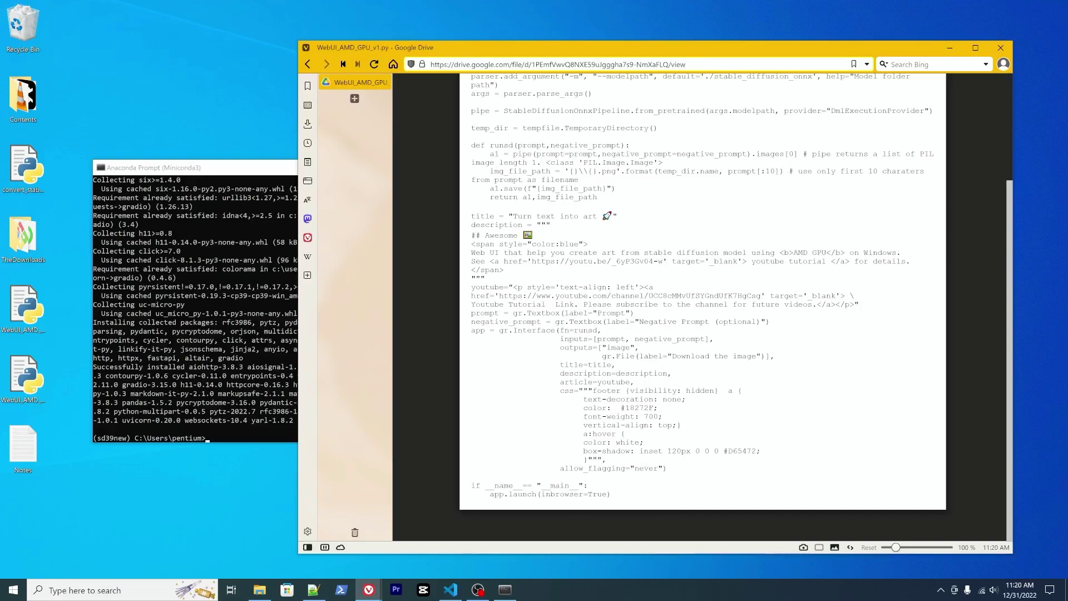
scroll(702, 306, "up", 3)
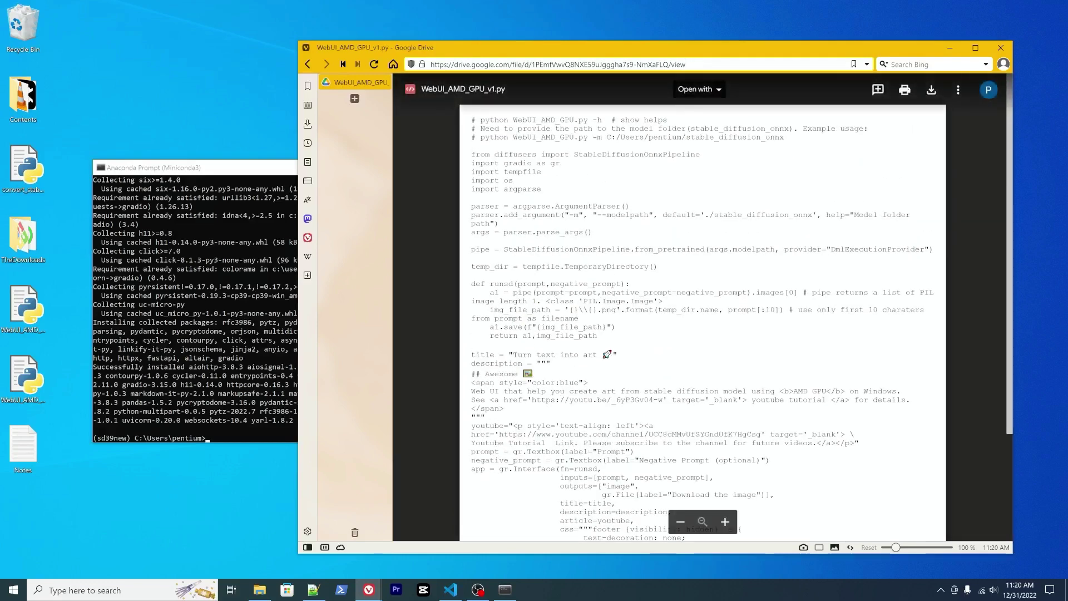
Close the old Anaconda Prompt console.
left_click(273, 168)
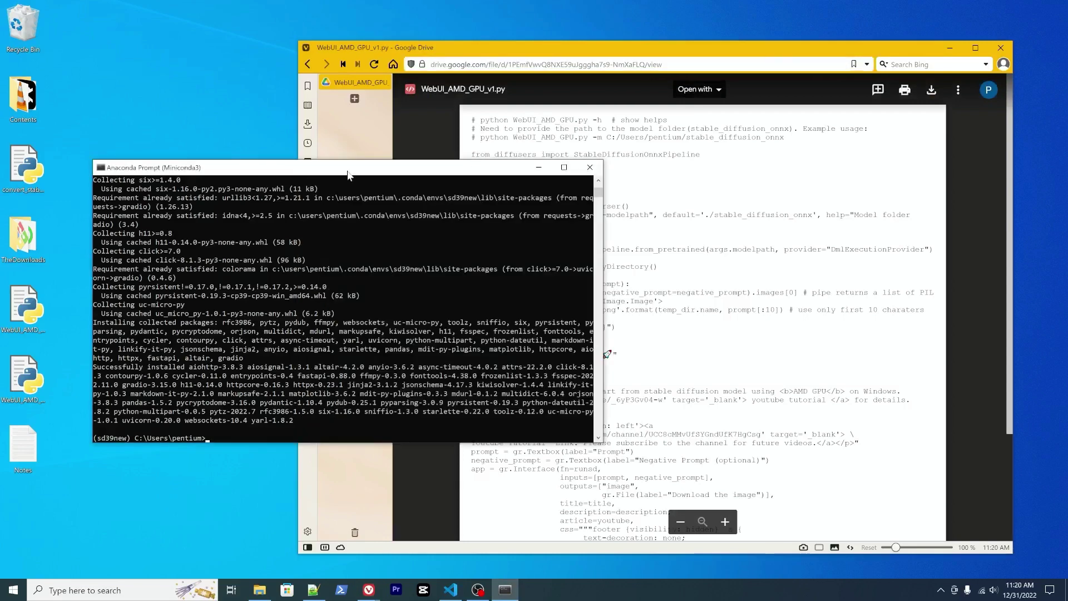
left_click(230, 427)
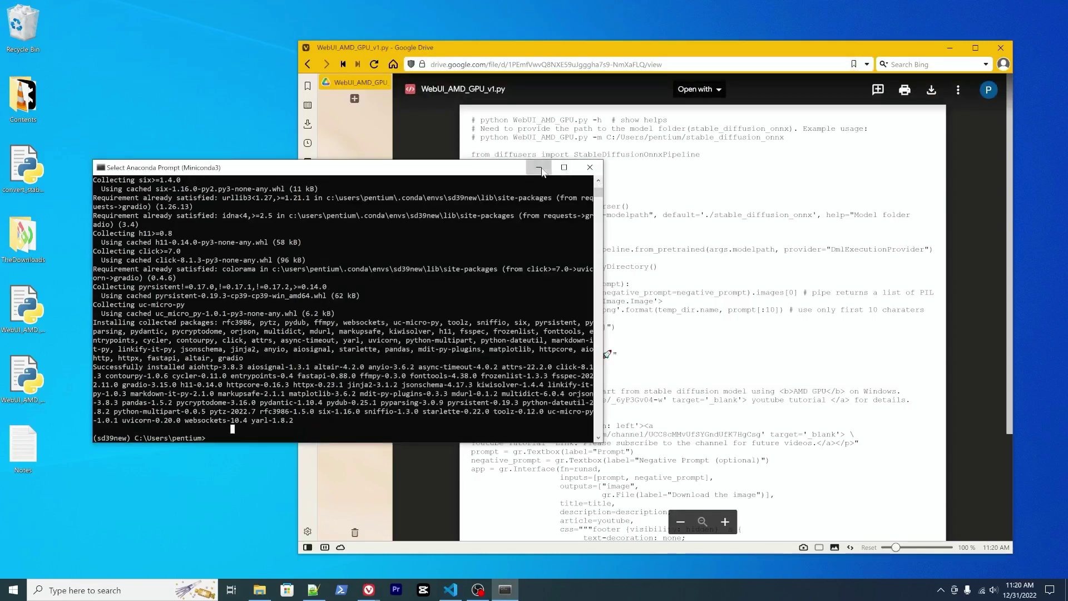
left_click_drag(490, 170, 499, 167)
left_click(600, 165)
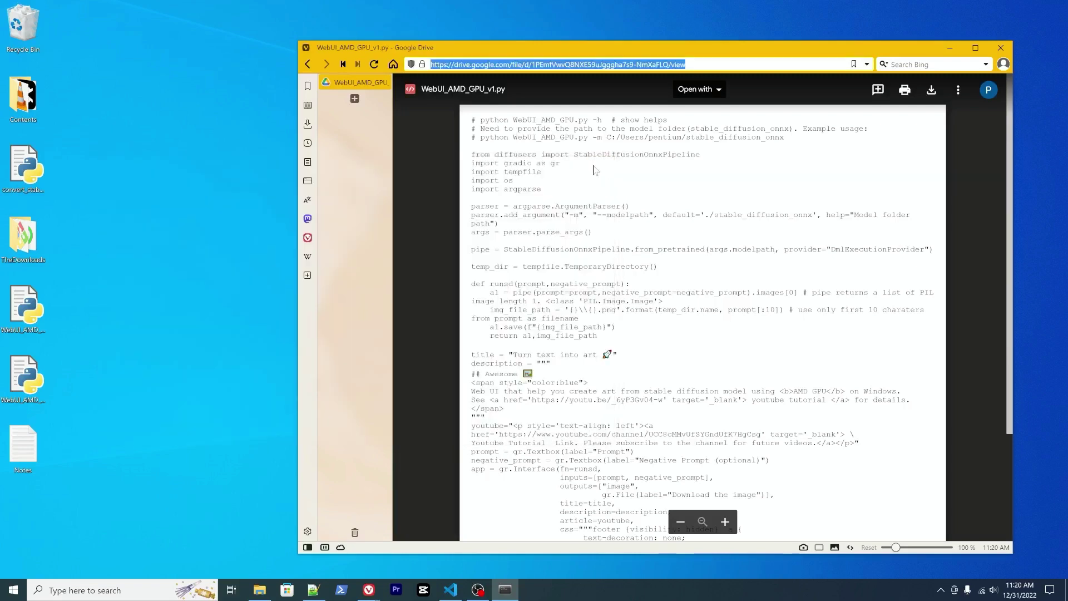
Open a new Anaconda Prompt (Miniconda3) and activate the sd39 environment.
key("super+s")
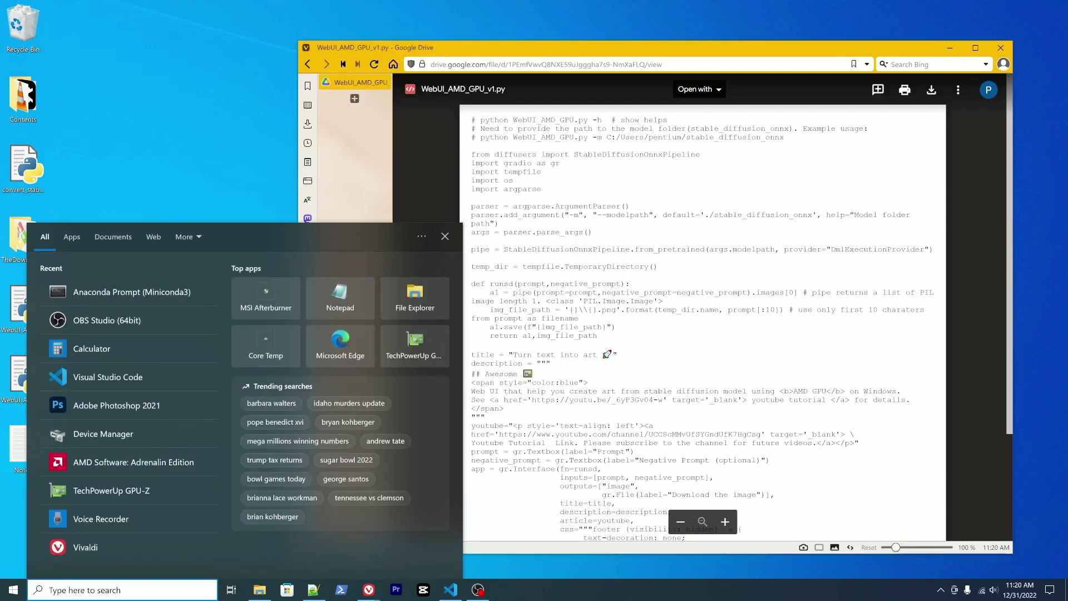
left_click(135, 292)
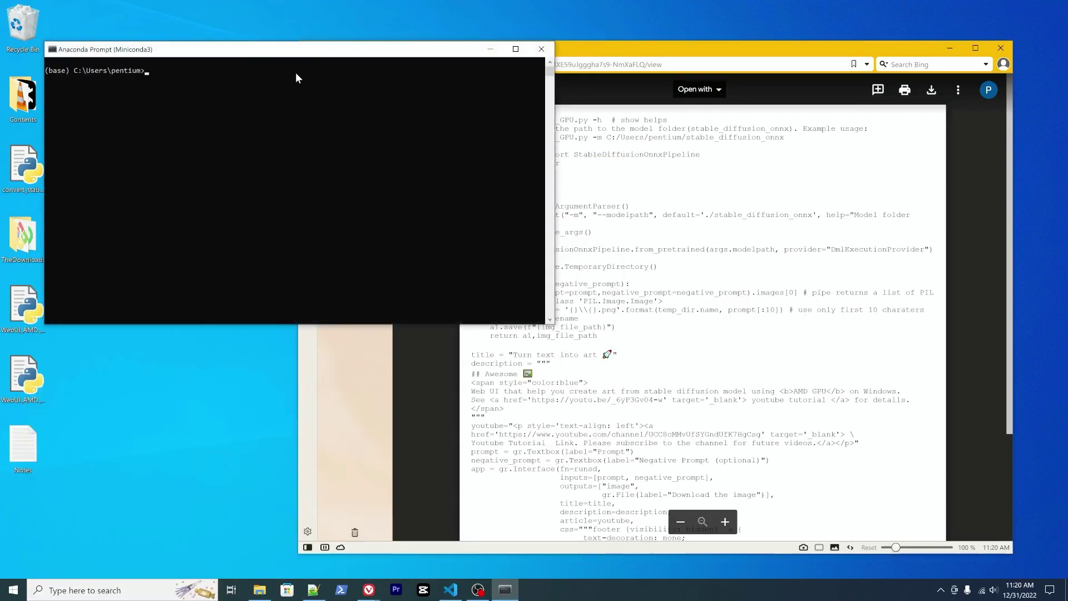
left_click_drag(271, 54, 284, 159)
type("conda")
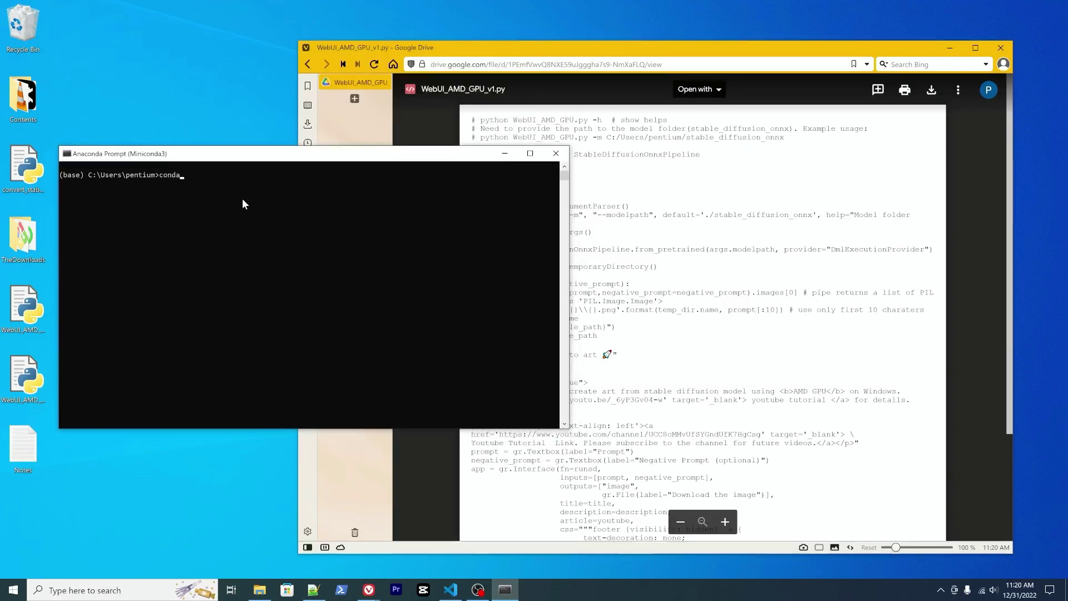
type(" activate sd39")
key("Return")
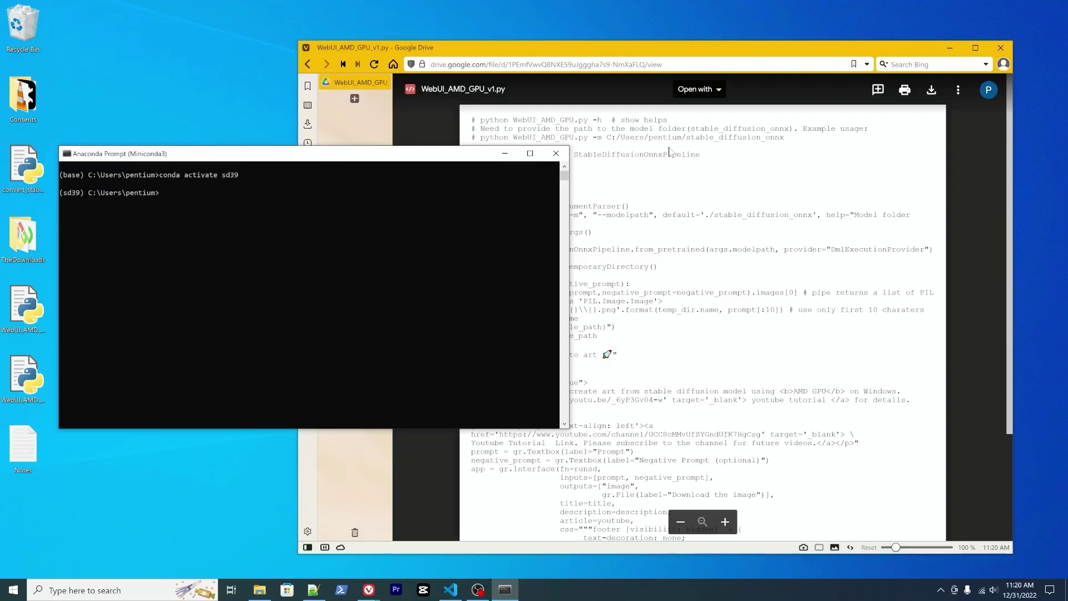
left_click_drag(761, 53, 787, 38)
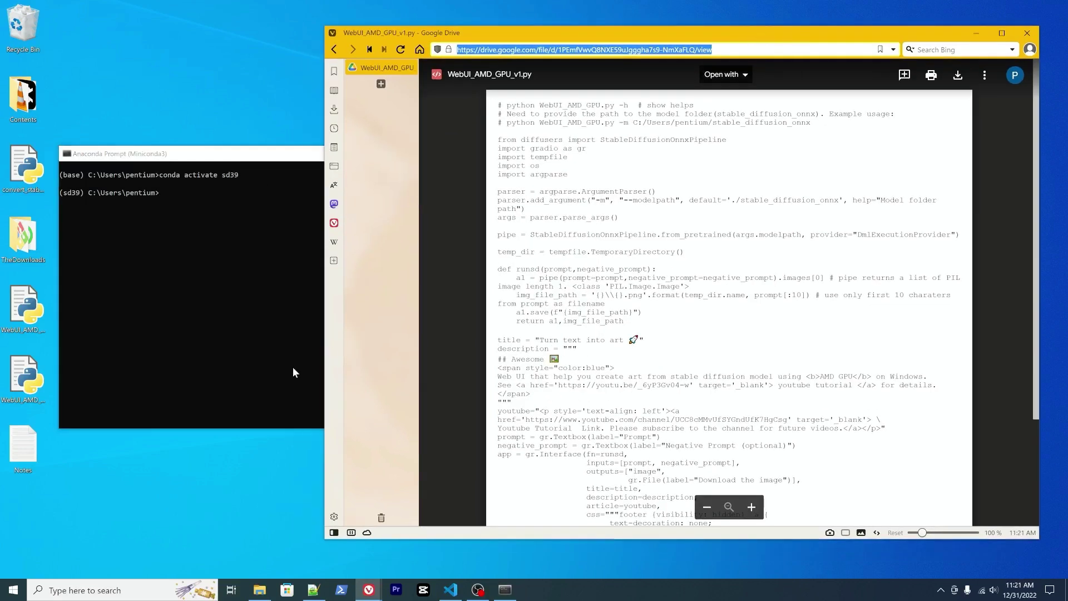
Open File Explorer on the pentium home folder containing stable_diffusion_onnx.
left_click(259, 590)
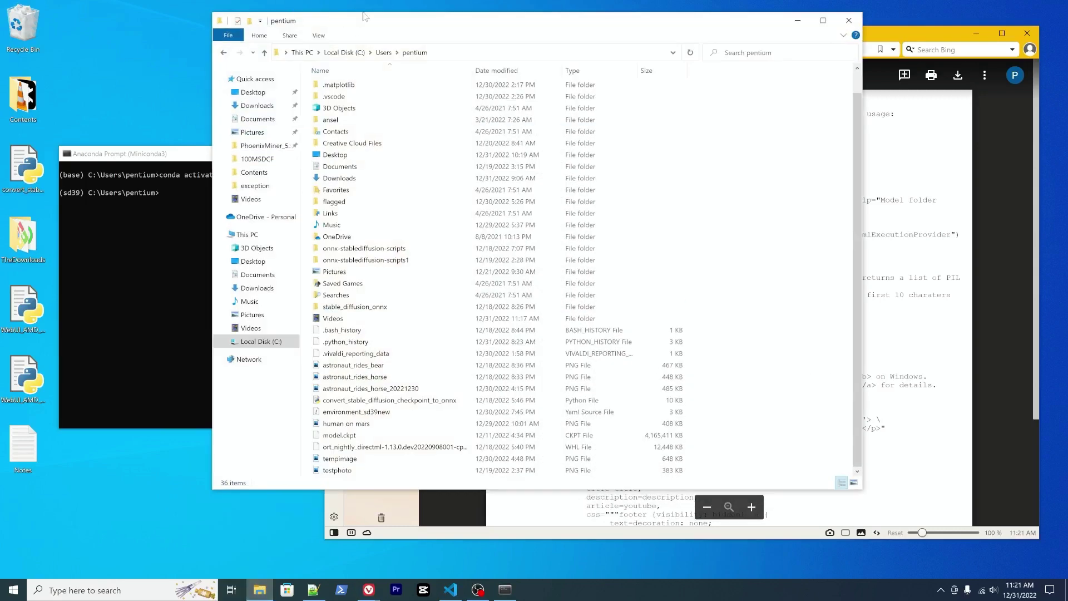
mouse_move(365, 12)
left_mouse_down()
mouse_move(373, 22)
mouse_move(382, 9)
mouse_move(362, 22)
left_mouse_up()
left_click(331, 322)
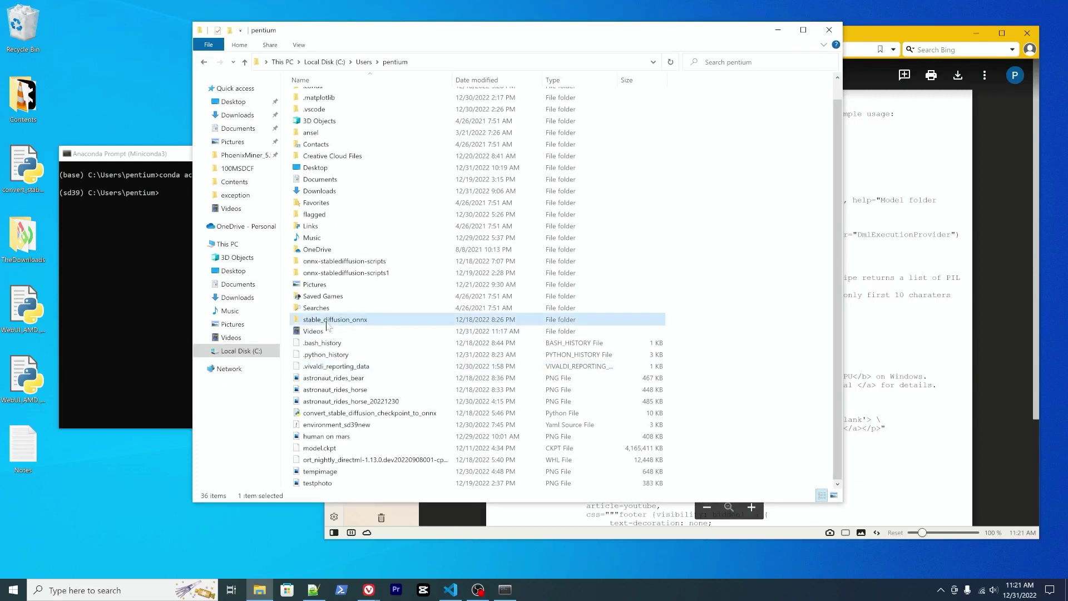
left_click(373, 322)
left_click(725, 330)
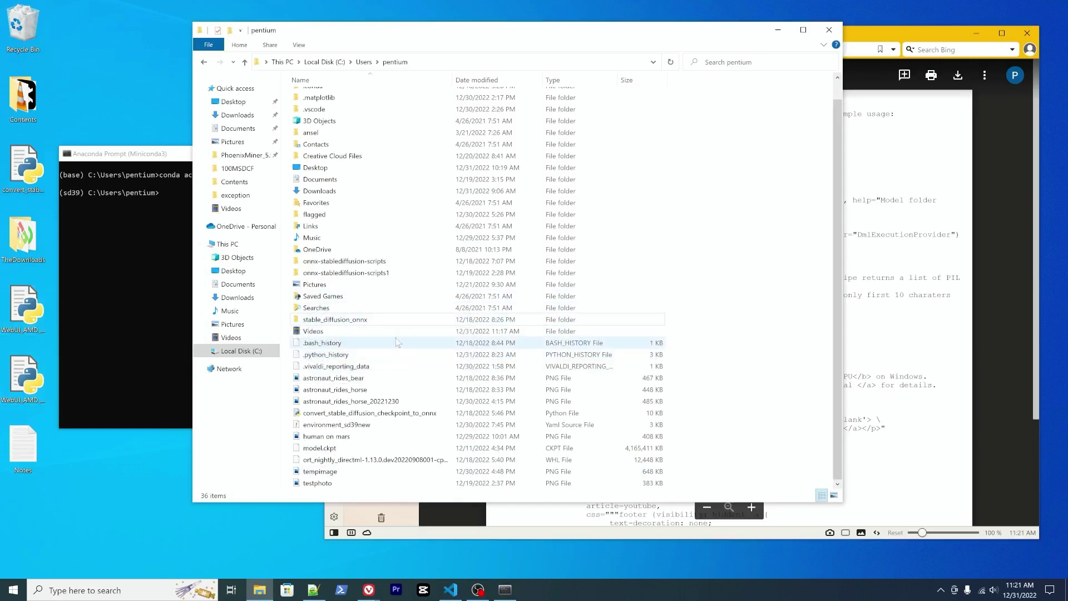
Paste the WebUI_AMD_GPU_v1.py script into C:\Users\pentium.
left_click(437, 63)
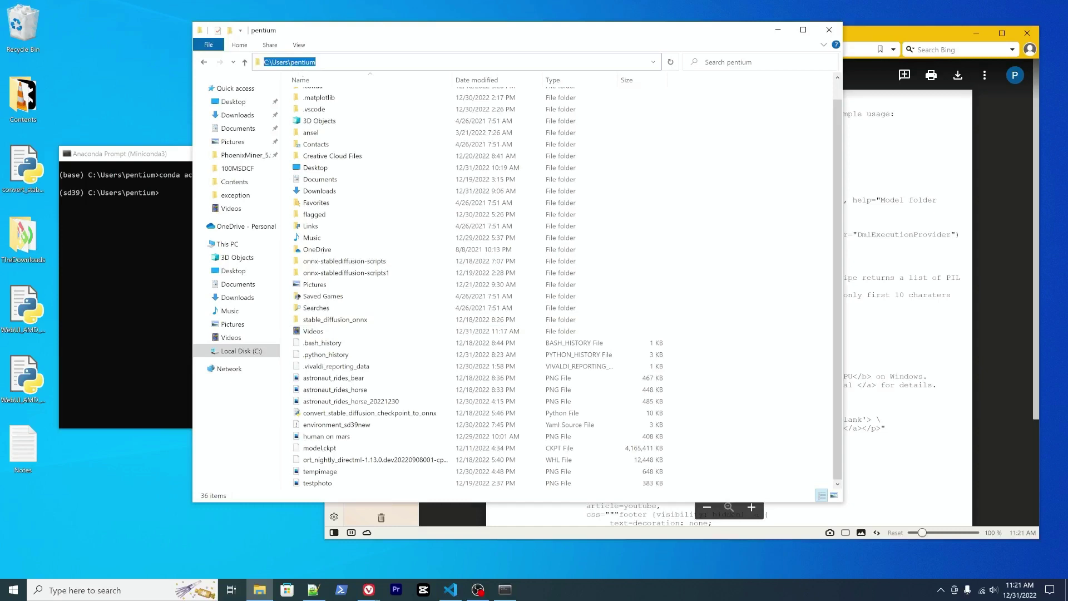
left_click(15, 384)
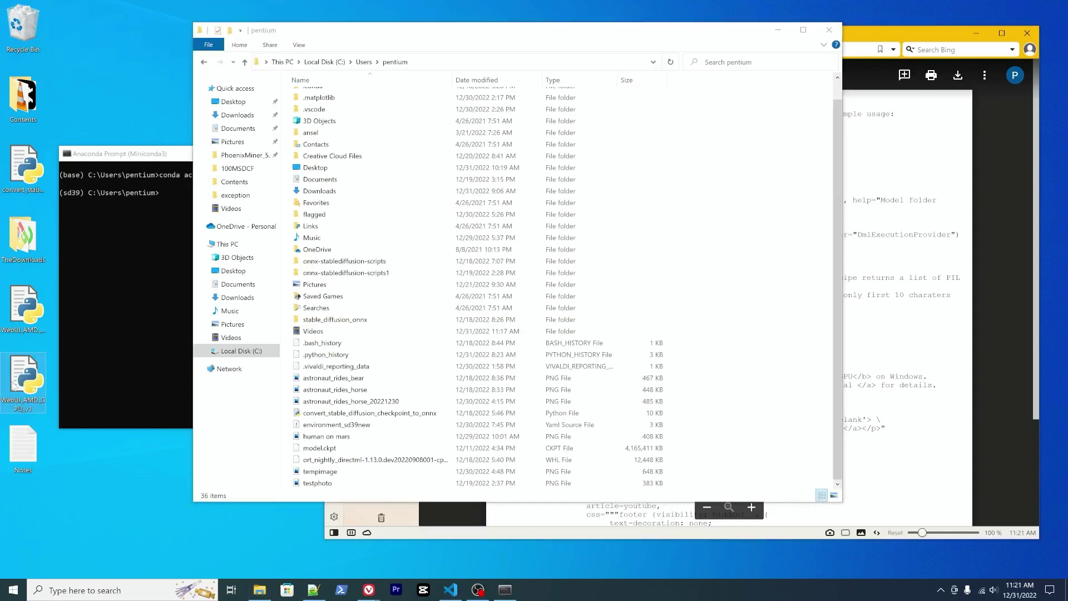
left_click(722, 363)
key("ctrl+v")
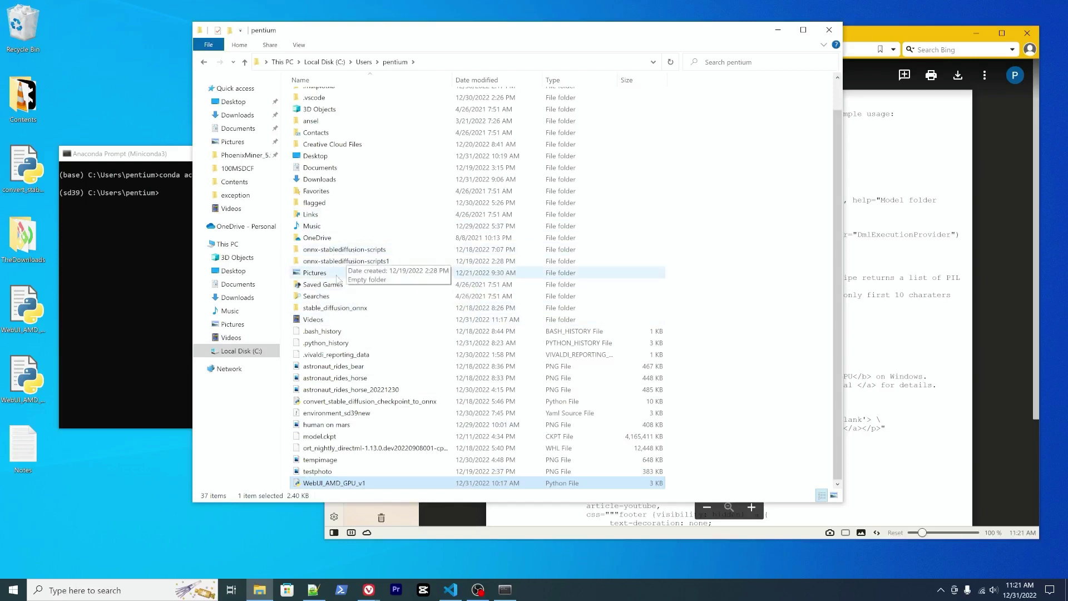
Select stable_diffusion_onnx and the script, then arrange the Explorer and Anaconda Prompt windows.
left_click(335, 310)
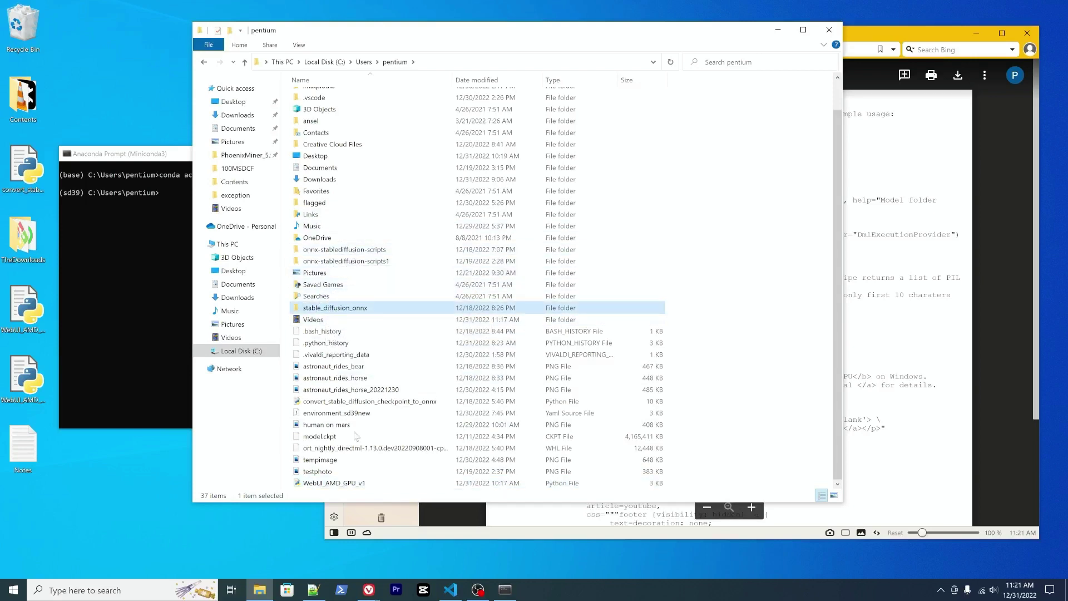
left_click(332, 483, "ctrl")
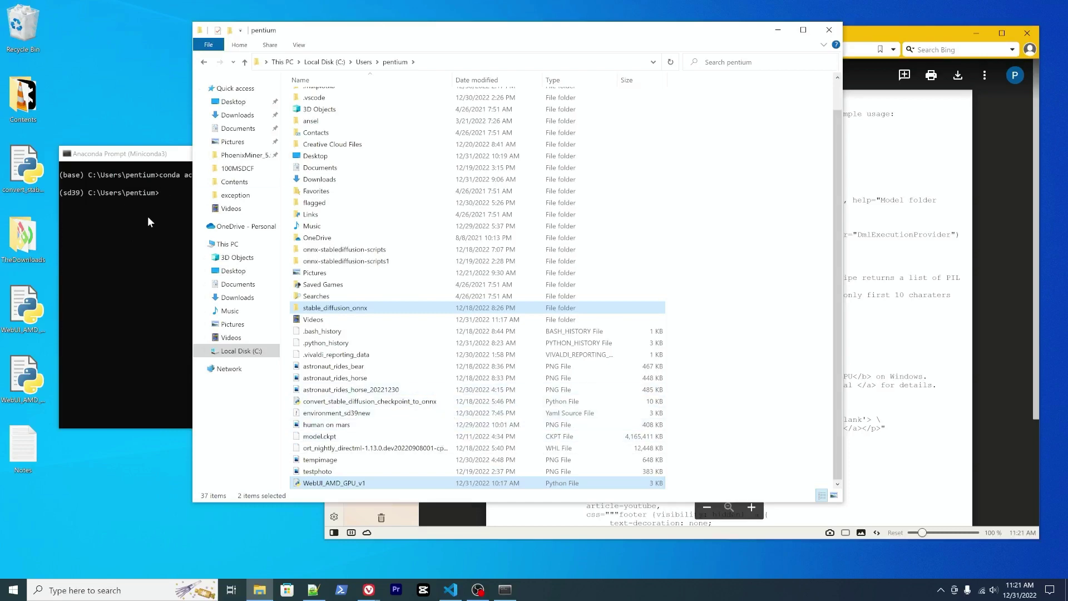
left_click_drag(156, 158, 670, 167)
left_click_drag(555, 30, 389, 55)
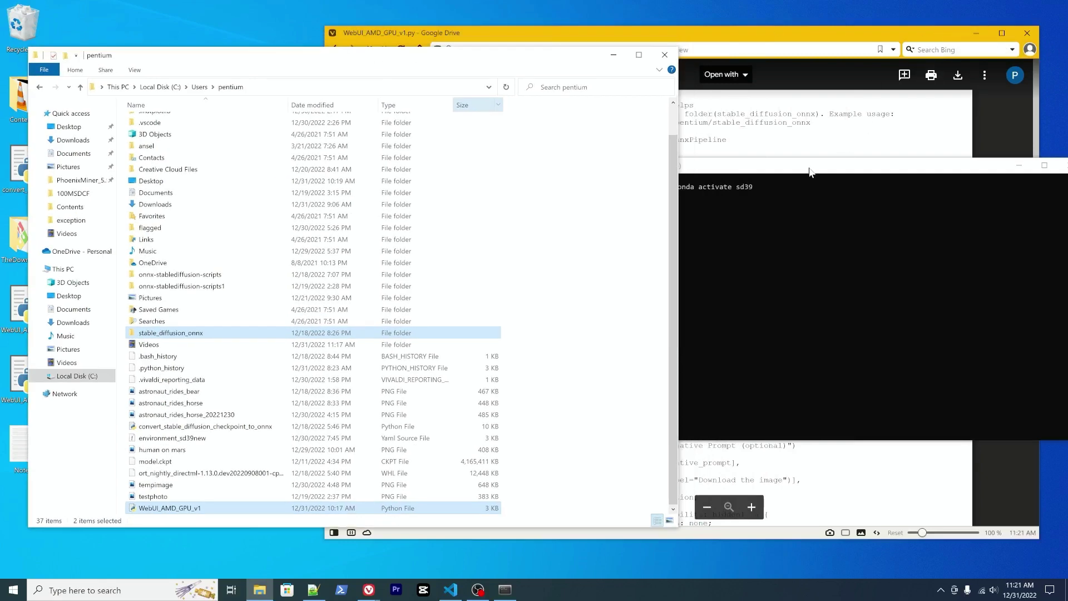
left_click_drag(808, 173, 733, 169)
Run python WebUI_AMD_GPU_v1.py in the sd39 console to start the web UI.
left_click(974, 33)
left_click(679, 230)
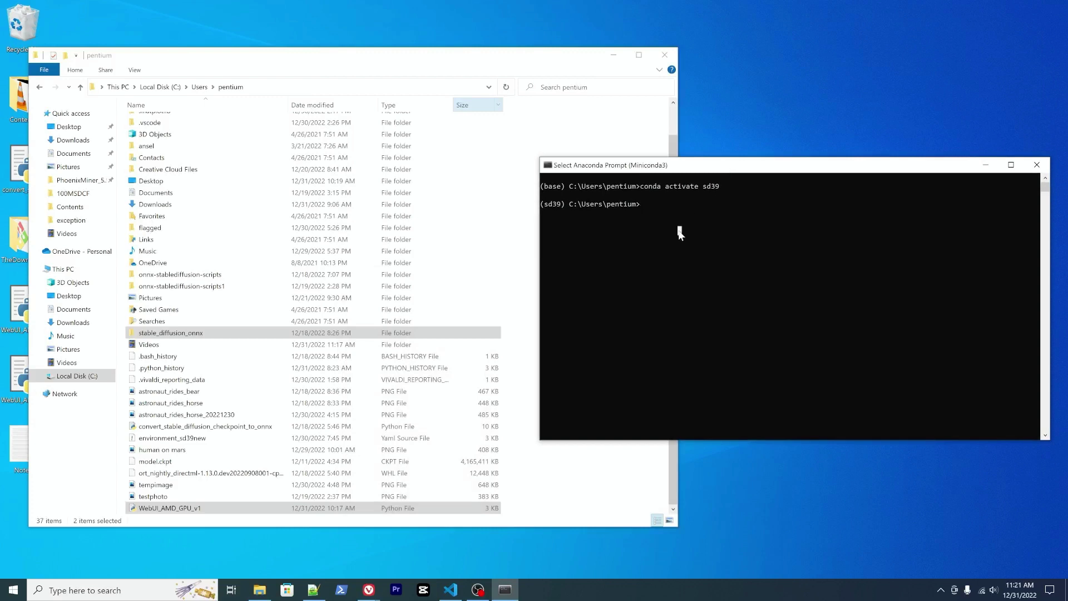
type("py")
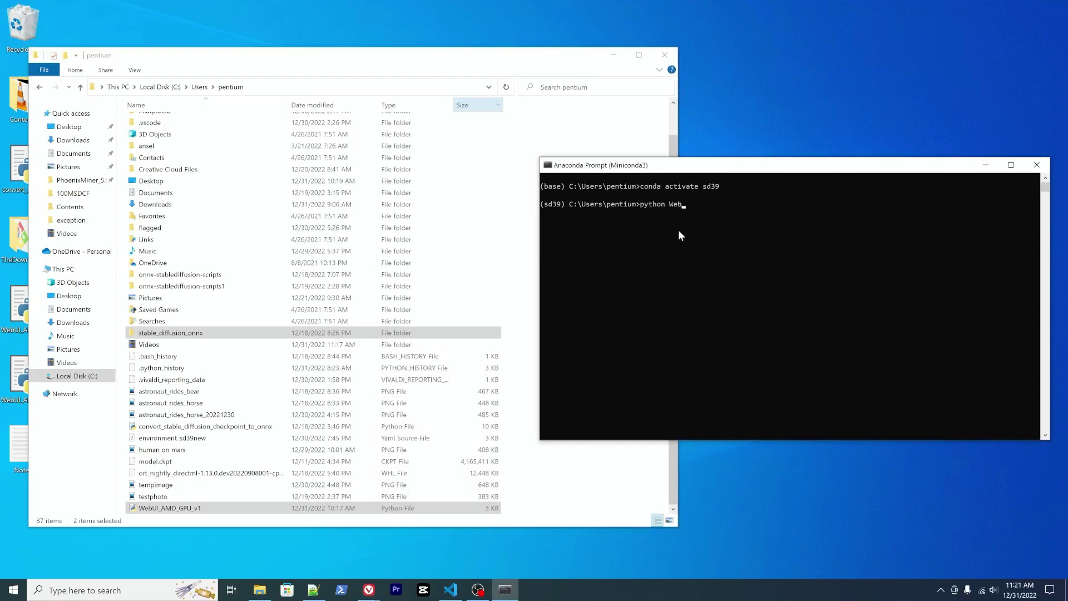
type("thon Web")
key("Tab")
key("Return")
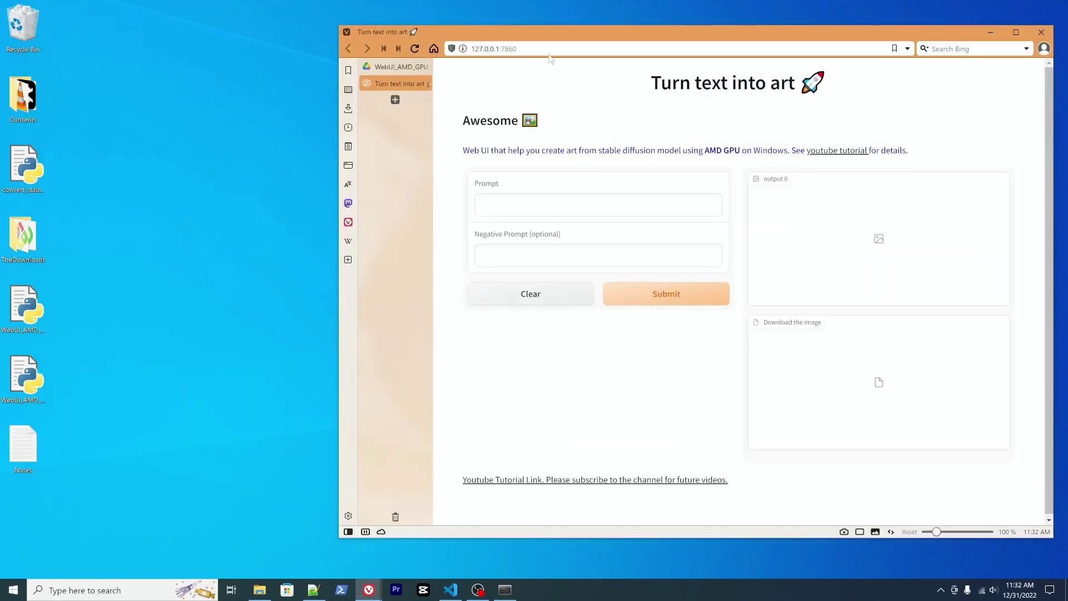
key("ctrl+l")
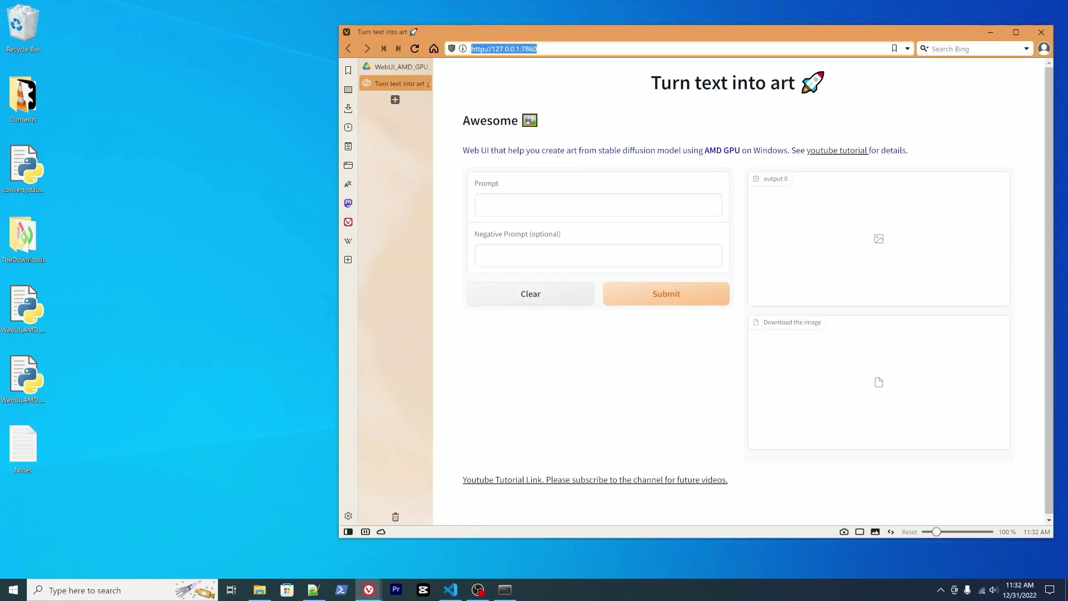
key("End")
key("shift+Left")
key("shift+Left")
key("shift+Left")
key("shift+Left")
key("shift+Left")
key("shift+Left")
key("shift+Left")
key("shift+Left")
key("shift+Left")
key("shift+Left")
key("shift+Left")
key("shift+Left")
key("shift+Left")
key("shift+Left")
key("shift+Left")
key("shift+Left")
key("shift+Left")
key("shift+Left")
key("shift+Left")
key("shift+Left")
left_click(551, 95)
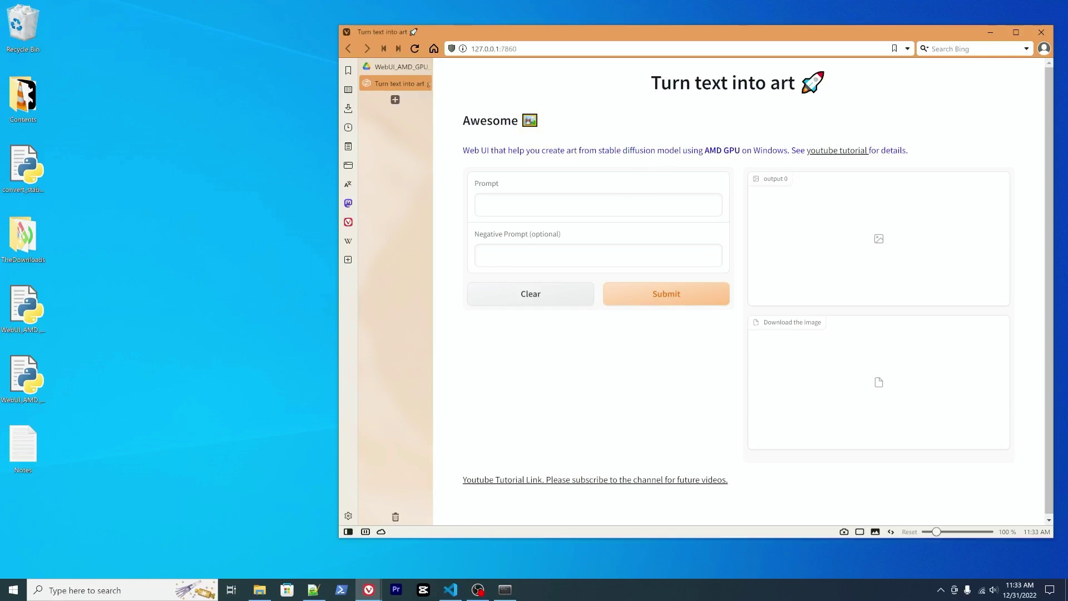
Enter 'happy new year 2023' in the Prompt box and try generating.
left_click(598, 205)
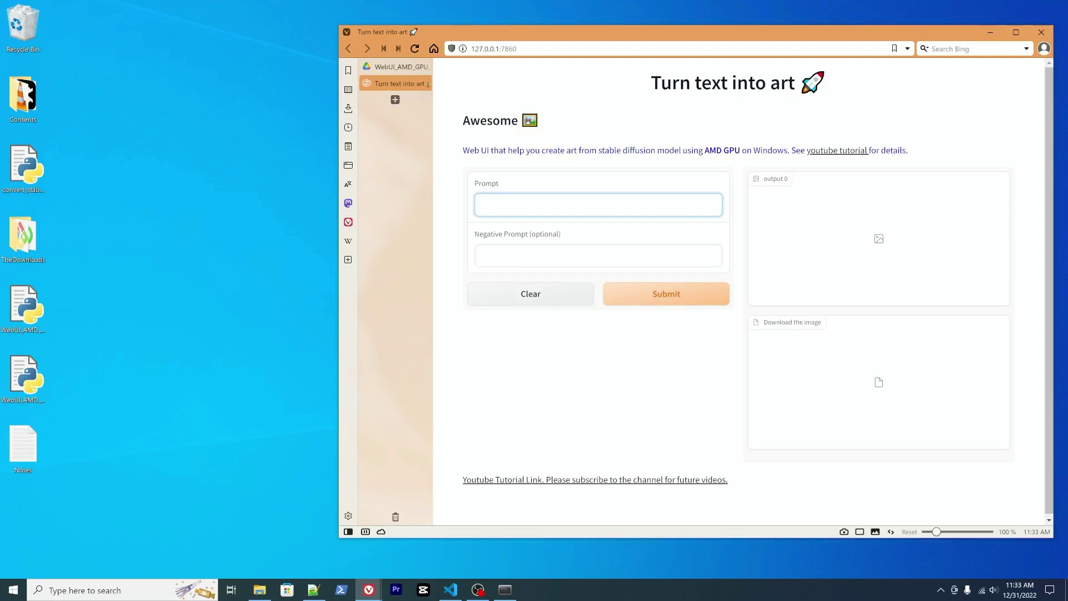
type("happy new year 2023")
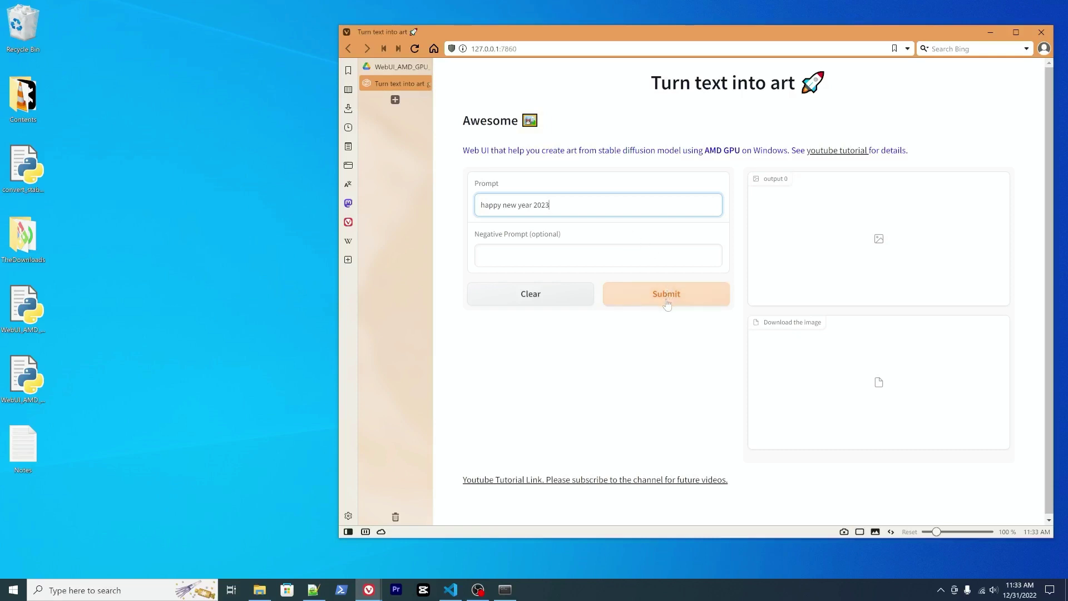
left_click(667, 304)
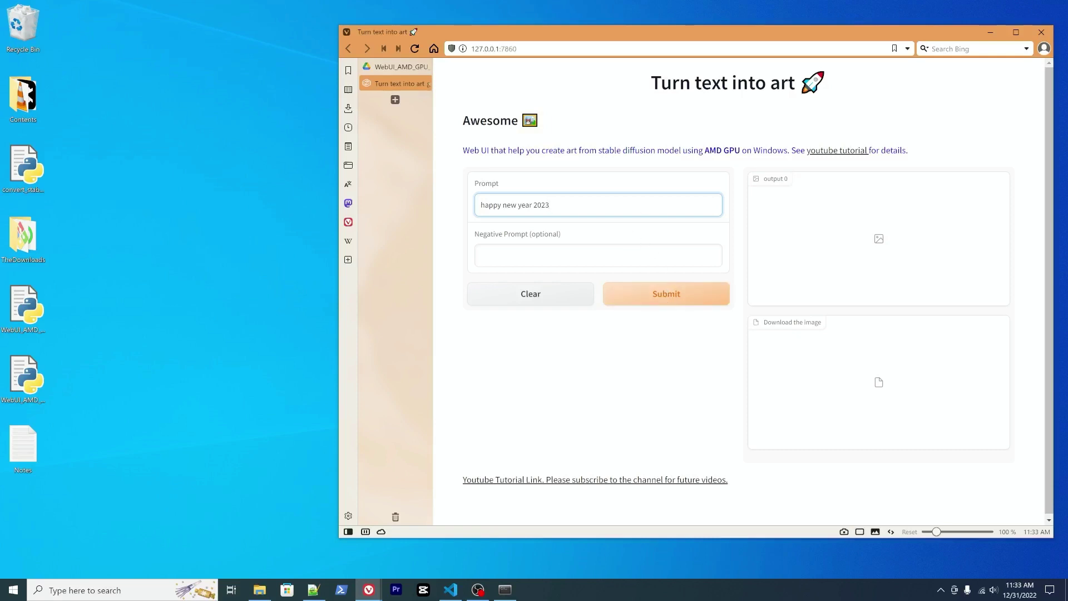
Extend the prompt with ', 4k, imaginations, Disneyland', fixing Disneyland's capitalisation via spell-check.
type(", 4k, imaginations, disneyland")
right_click(631, 205)
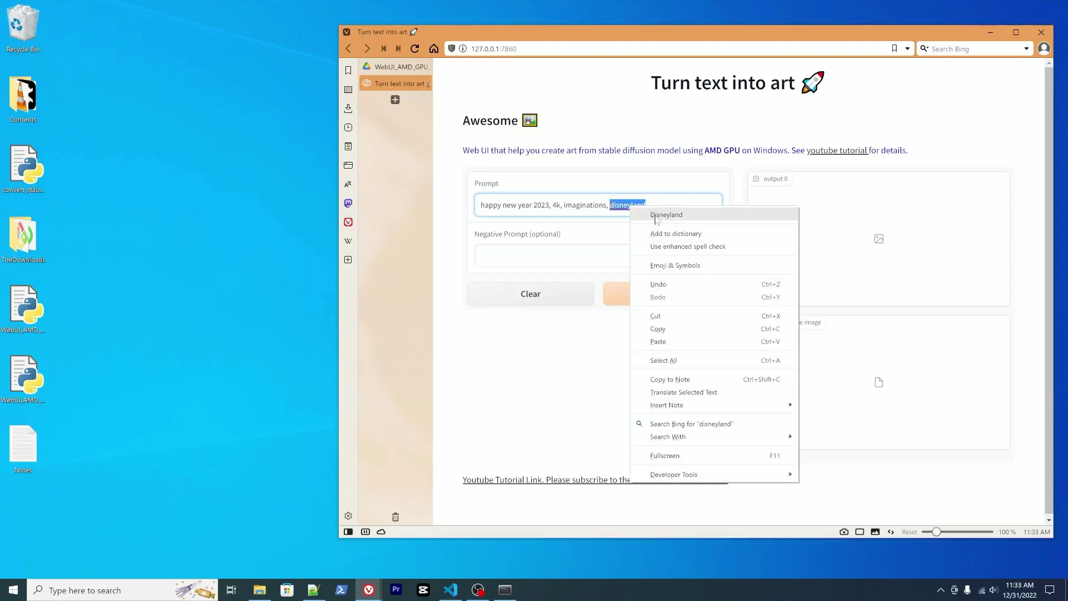
left_click(666, 215)
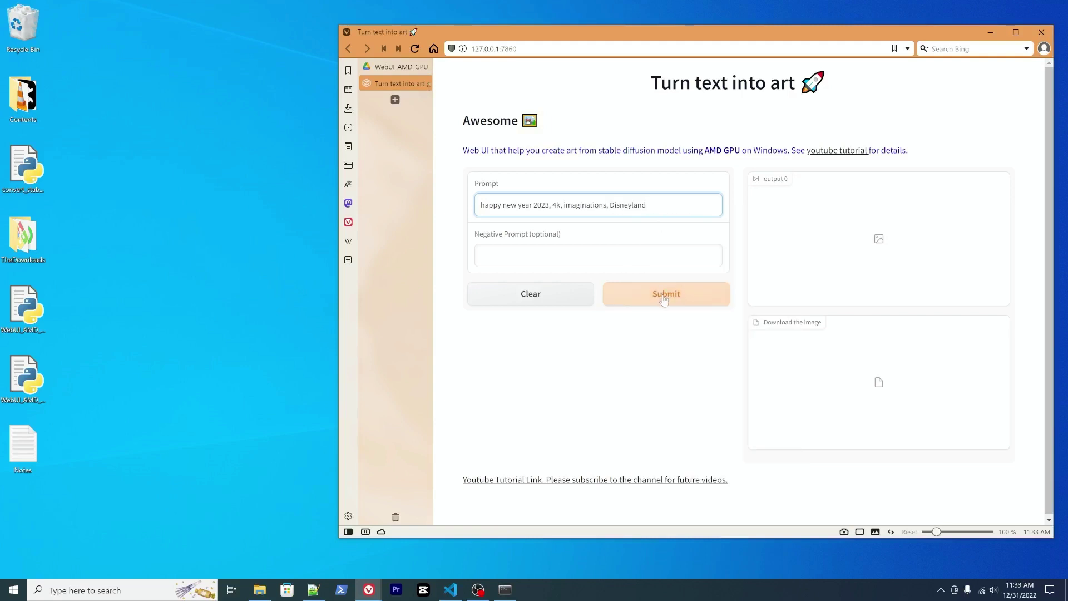
Submit the prompt to generate the fireworks-over-Disneyland-castle image.
left_click(663, 299)
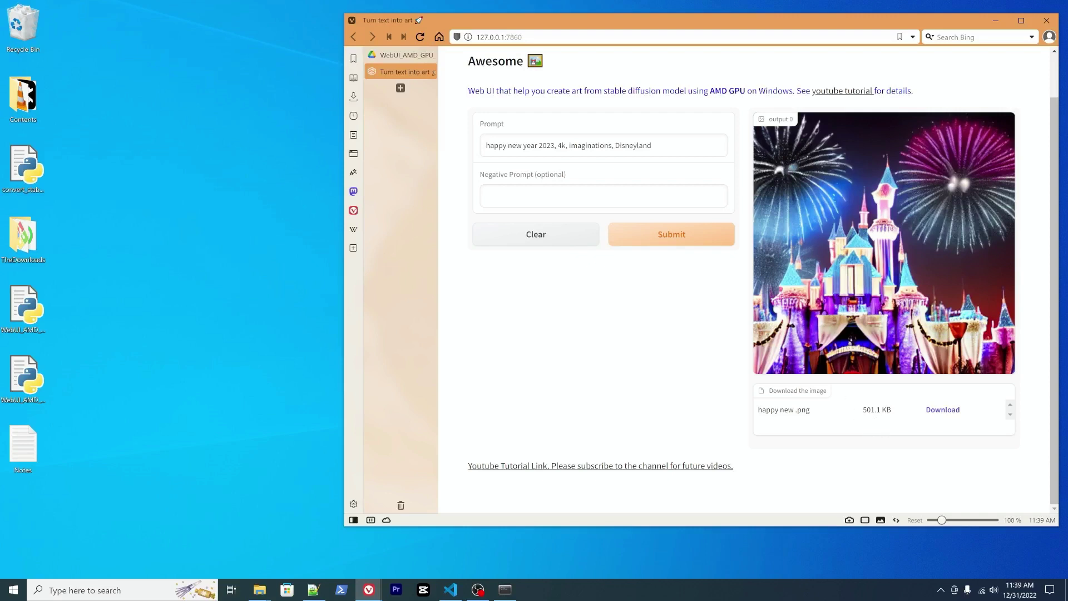
Download the image as happy new .png and dismiss the downloads panel and notification.
left_click(938, 410)
left_click(353, 98)
left_click(354, 98)
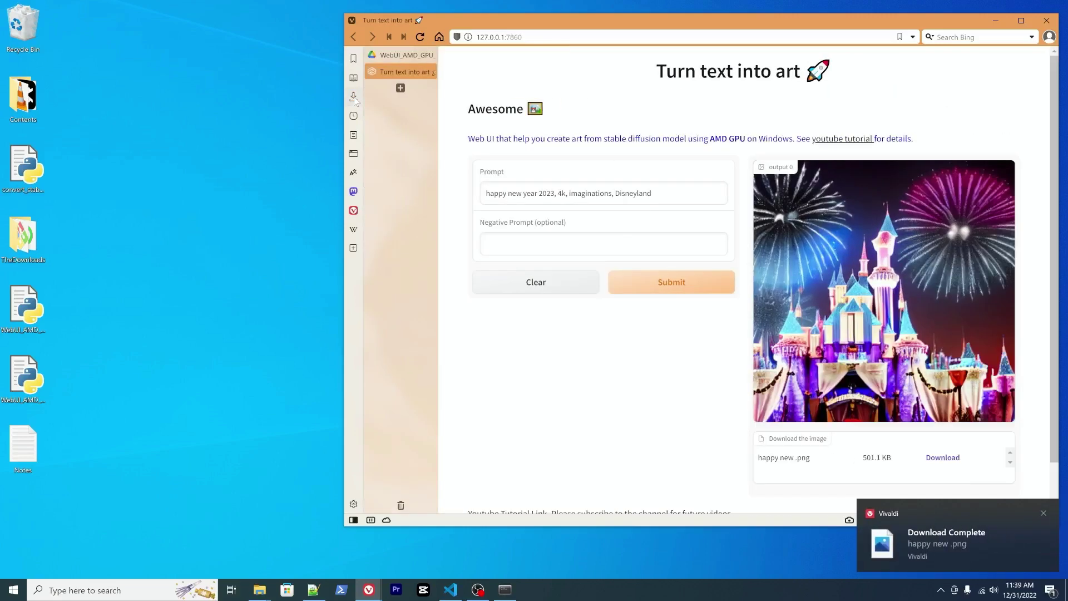
left_click(1045, 513)
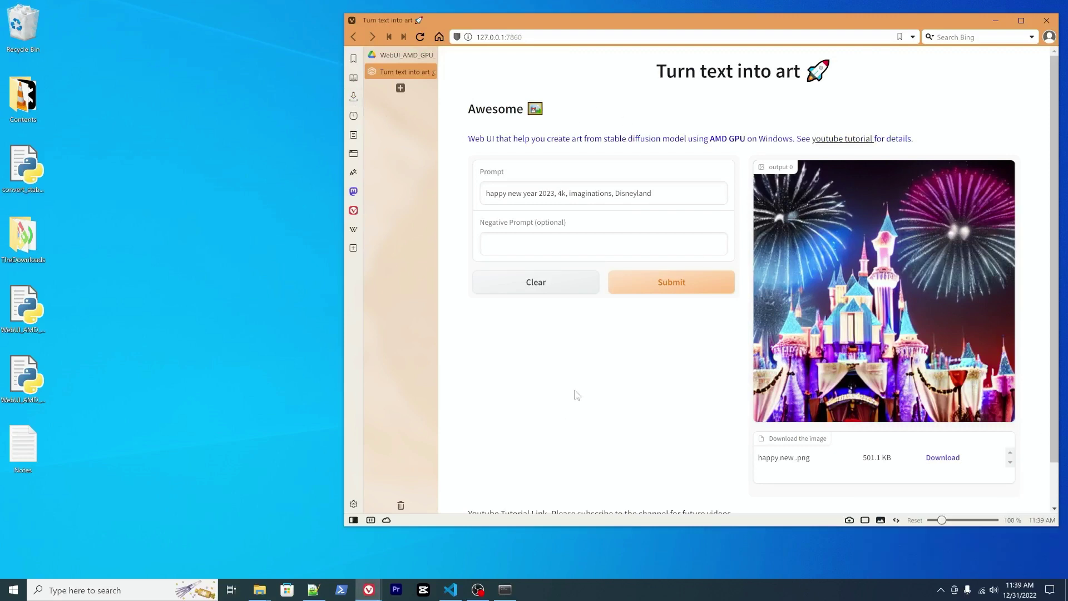
left_click_drag(674, 533, 677, 556)
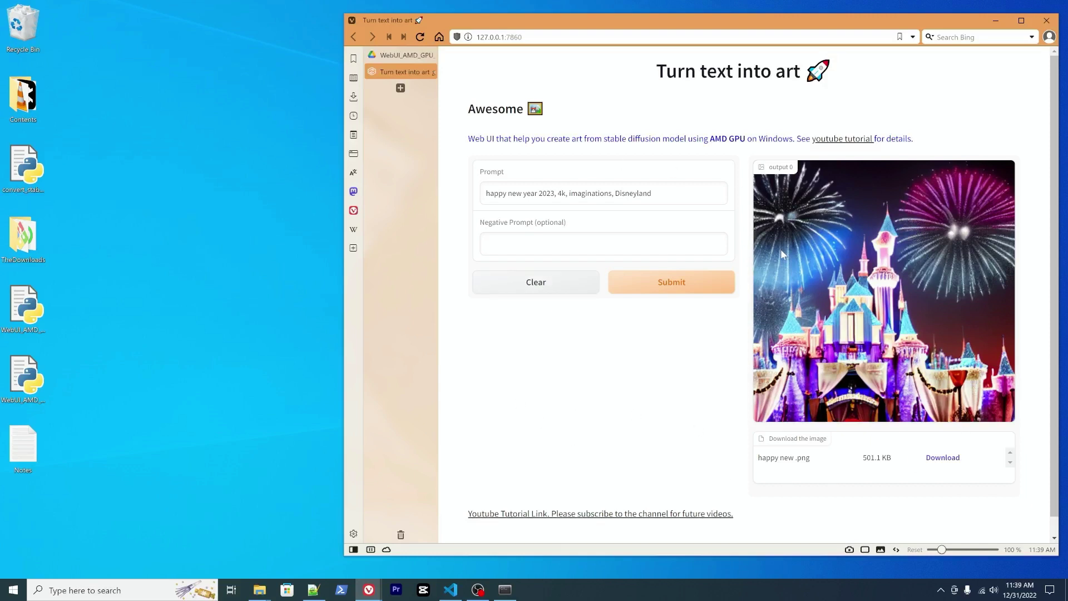
Stop the web UI server with Ctrl+C in the Anaconda Prompt console.
left_click(512, 594)
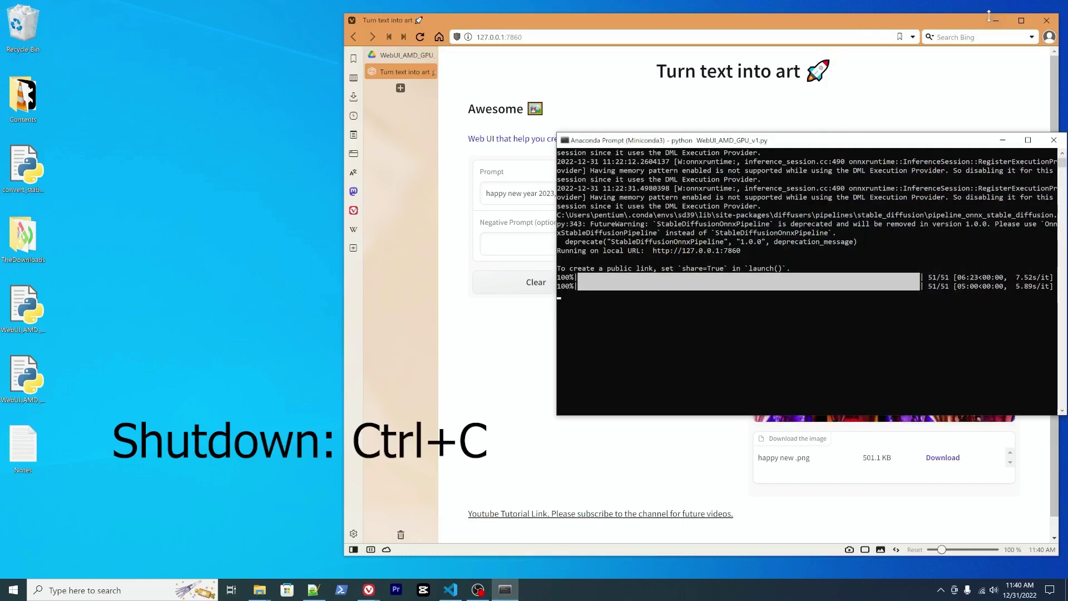
left_click(996, 21)
left_click_drag(888, 145, 759, 136)
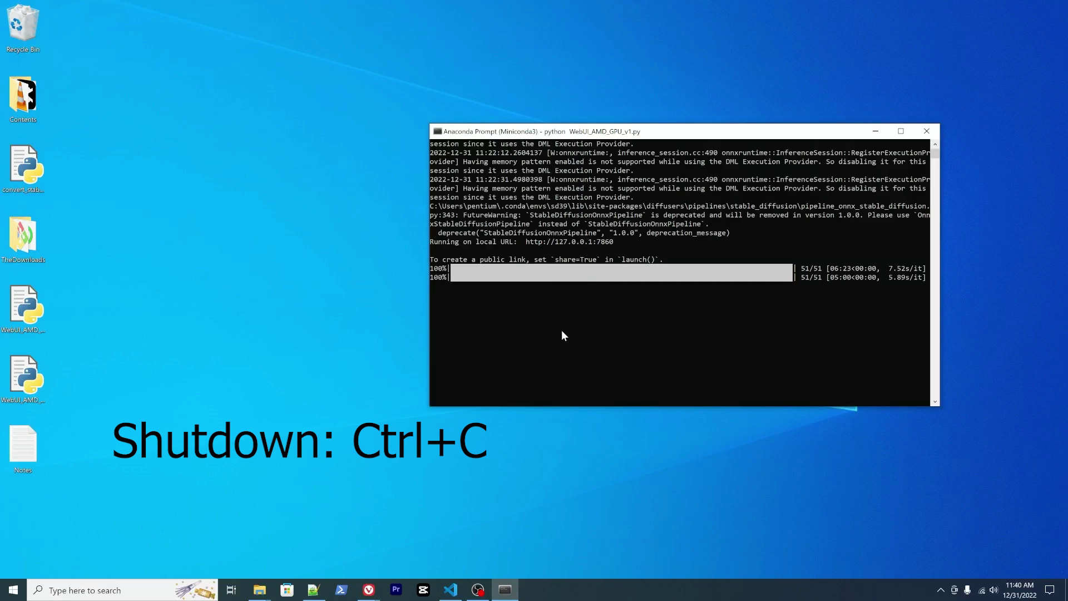
key("ctrl+c")
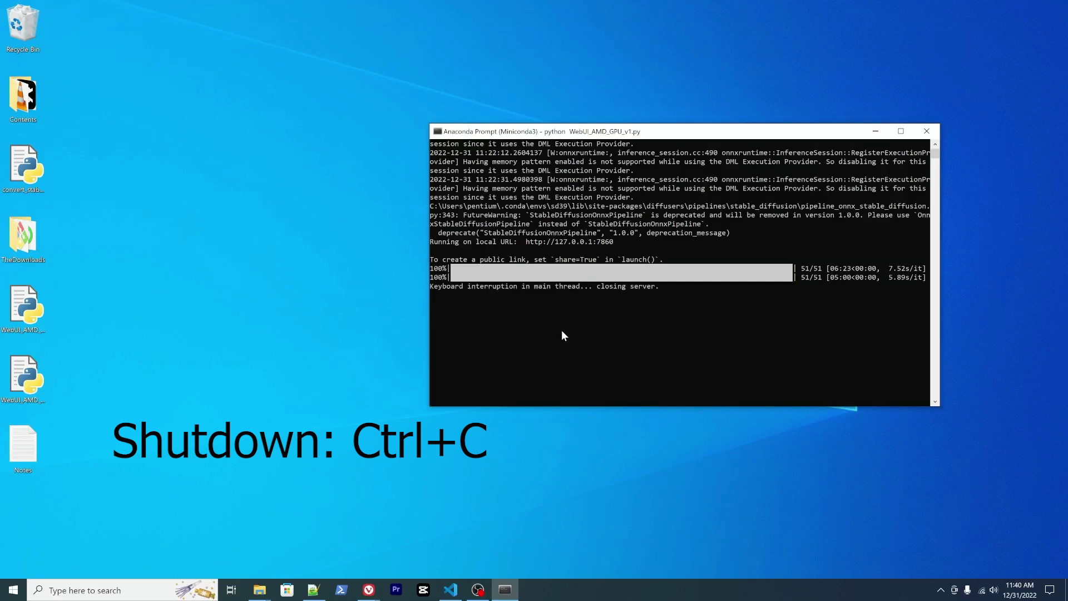